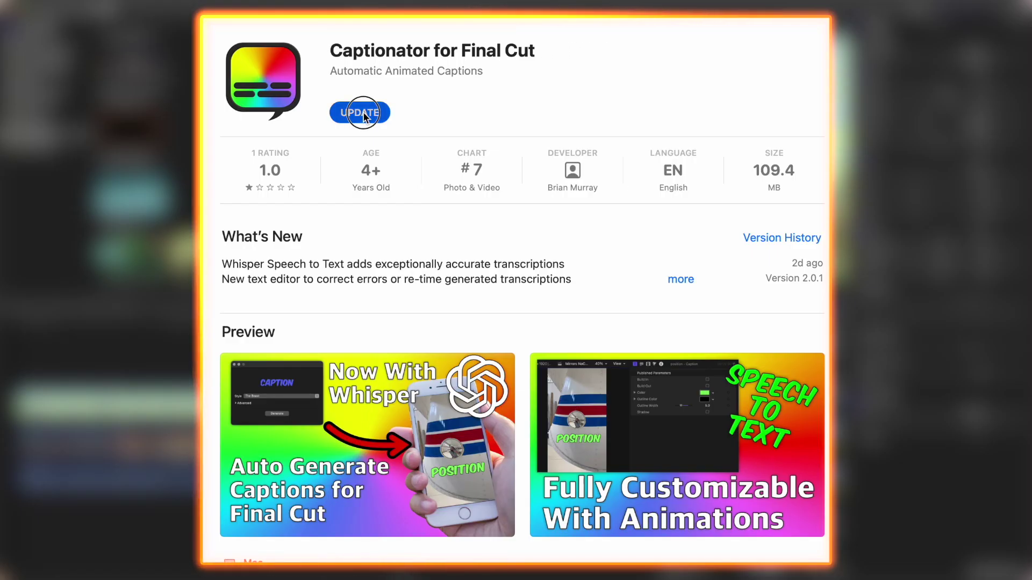
Update Captionator for Final Cut to its latest version from the App Store page.
{"action": "left_click", "coordinate": [357, 109]}
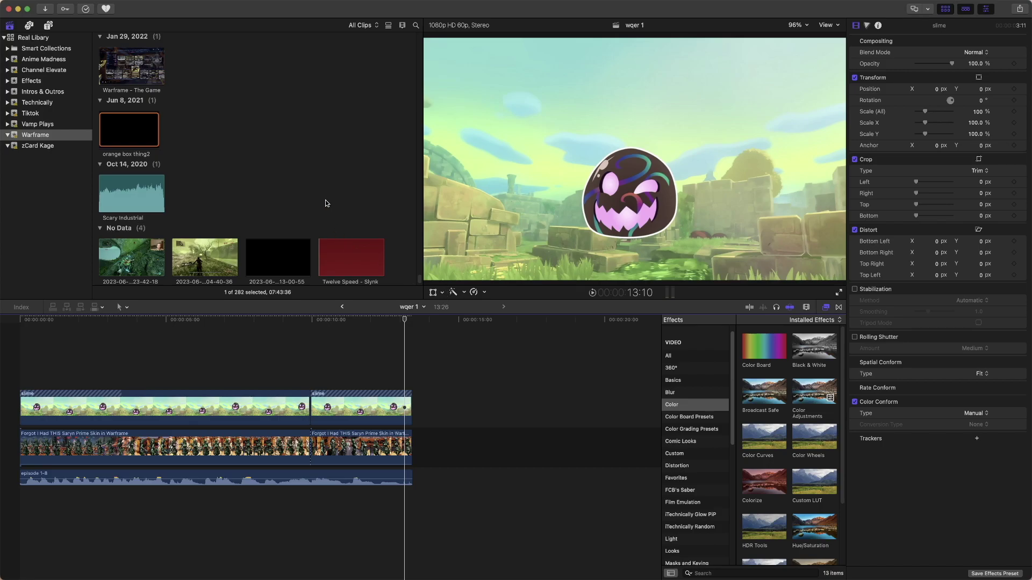
Share the wqer 1 project to Captionator from the Share menu.
{"action": "scroll", "coordinate": [325, 201], "scroll_direction": "up", "scroll_amount": 4}
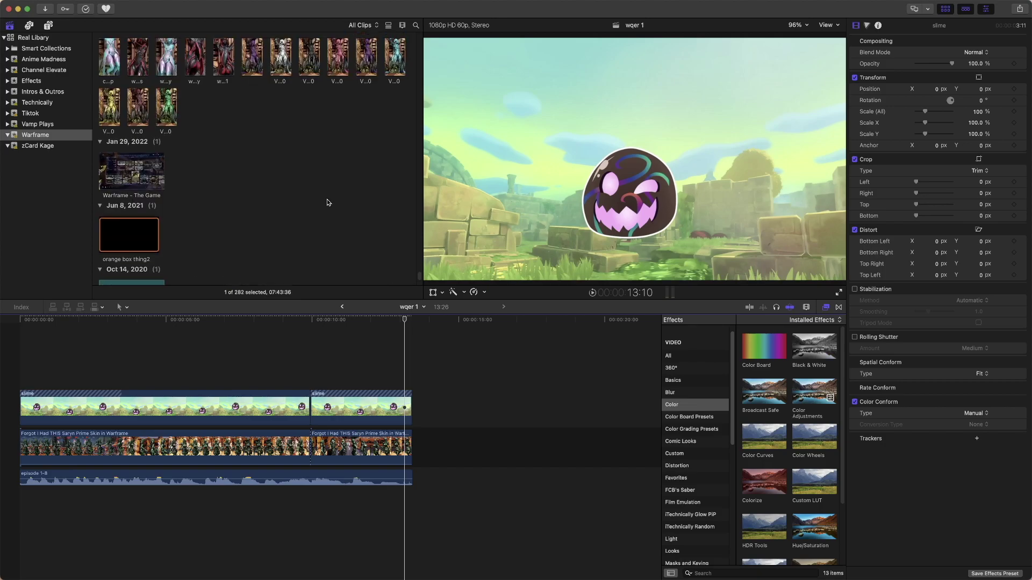
{"action": "left_click", "coordinate": [327, 202]}
{"action": "scroll", "coordinate": [327, 203], "scroll_direction": "up", "scroll_amount": 10}
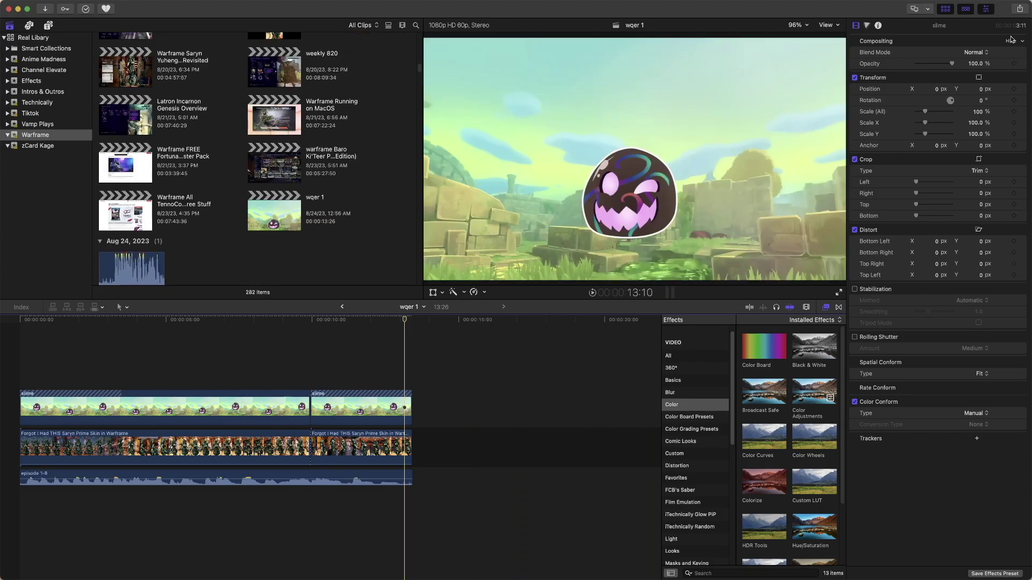
{"action": "left_click", "coordinate": [1020, 10]}
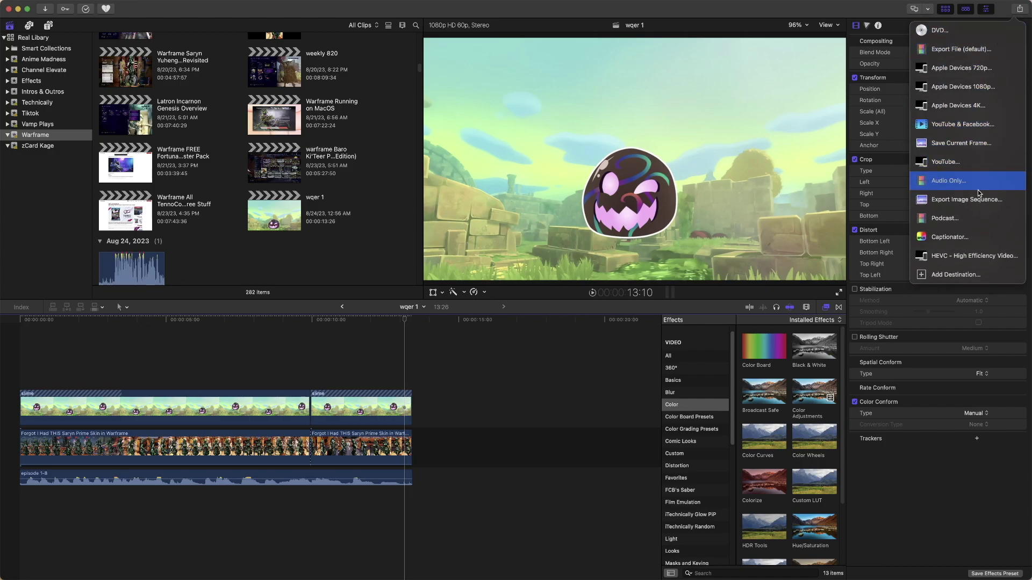
{"action": "left_click", "coordinate": [965, 243]}
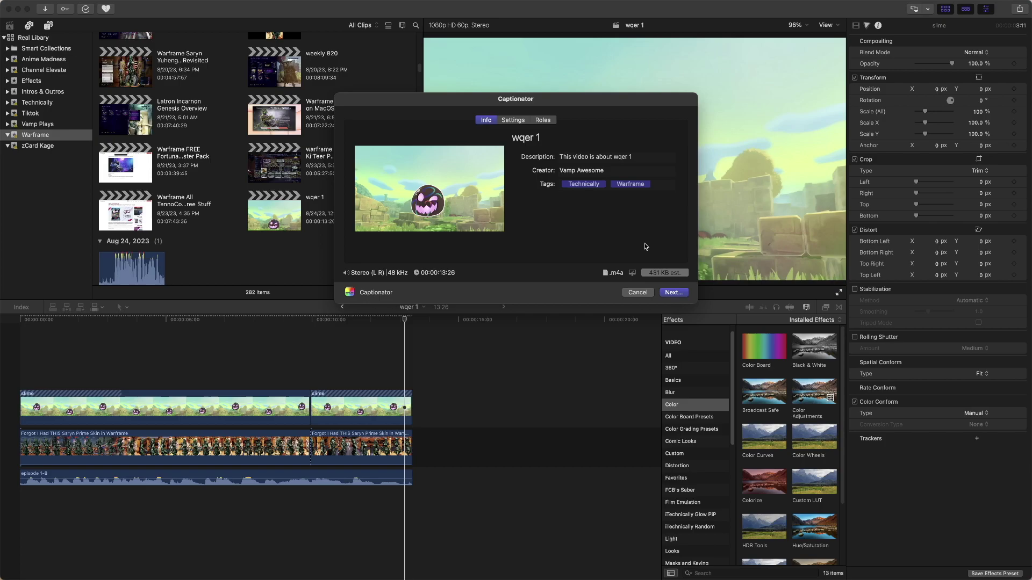
Process the wqer 1 audio in Captionator and close the Release Notes window.
{"action": "left_click", "coordinate": [678, 295]}
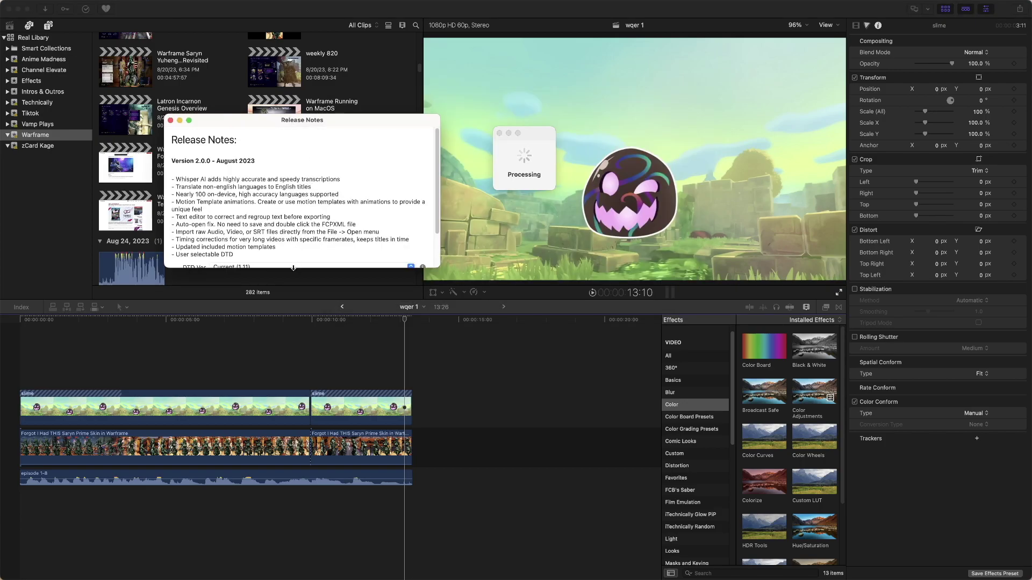
{"action": "mouse_move", "coordinate": [292, 268]}
{"action": "left_mouse_down"}
{"action": "mouse_move", "coordinate": [299, 295]}
{"action": "mouse_move", "coordinate": [299, 281]}
{"action": "left_mouse_up"}
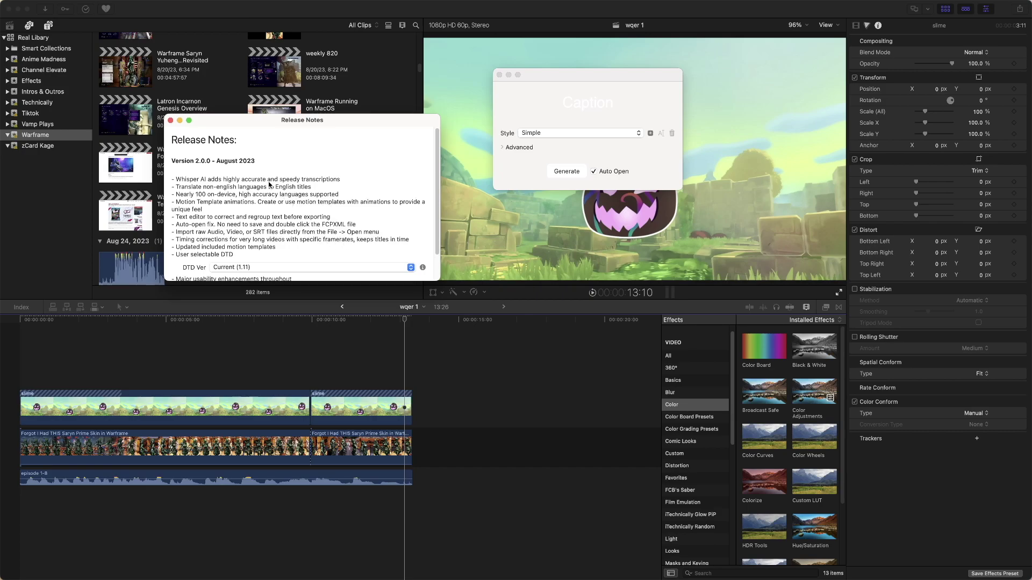
{"action": "left_click", "coordinate": [171, 121]}
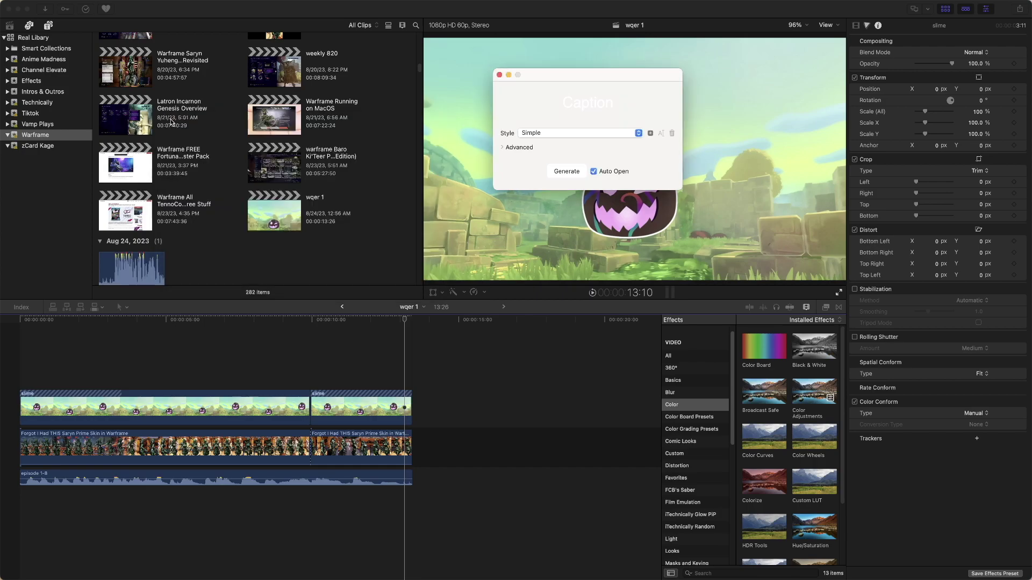
Pick The Beast from Captionator's Style list.
{"action": "left_click", "coordinate": [585, 134]}
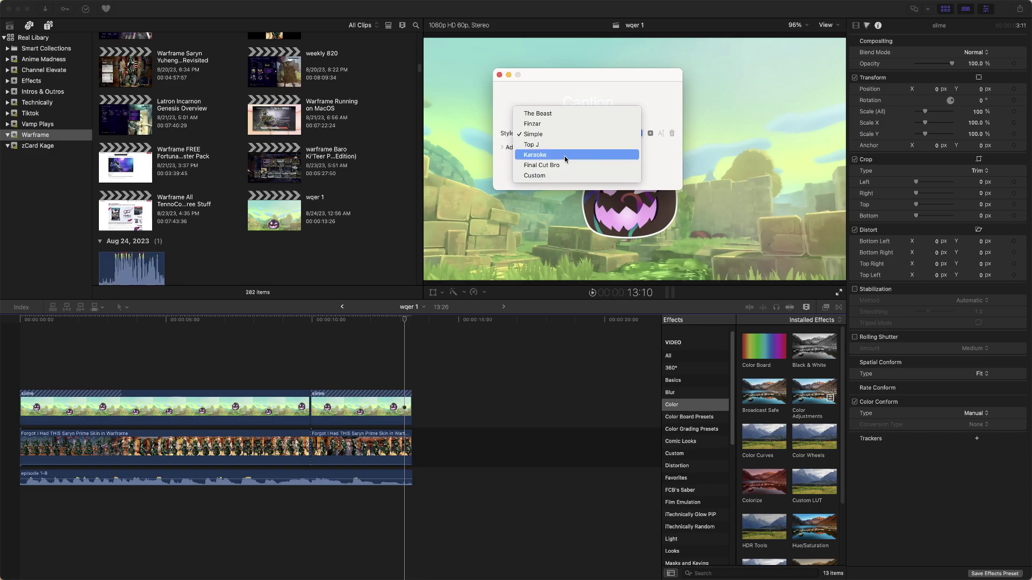
{"action": "left_click", "coordinate": [562, 115]}
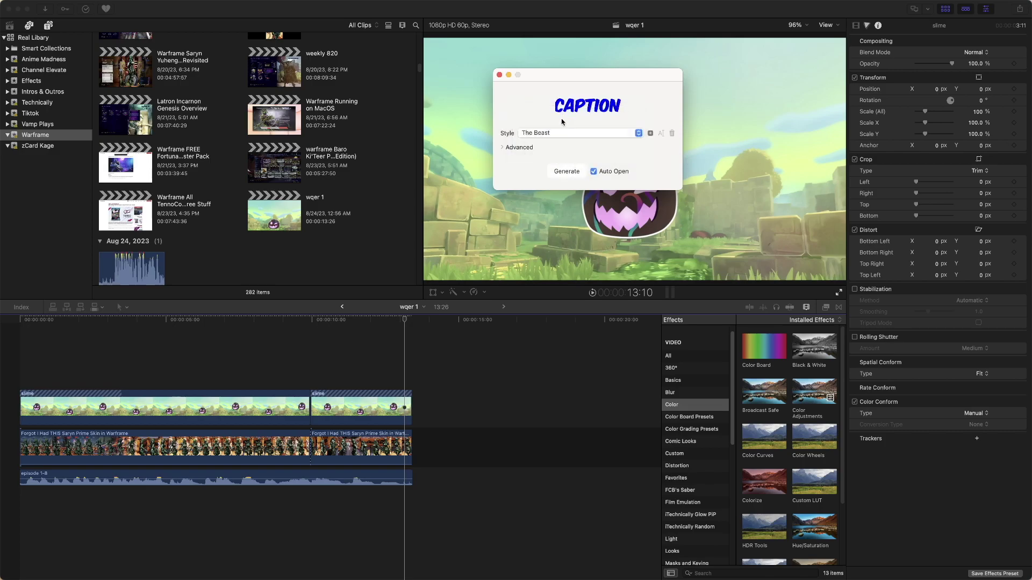
In Advanced settings, make the Beast font white and set outline width to 12.
{"action": "left_click", "coordinate": [503, 150]}
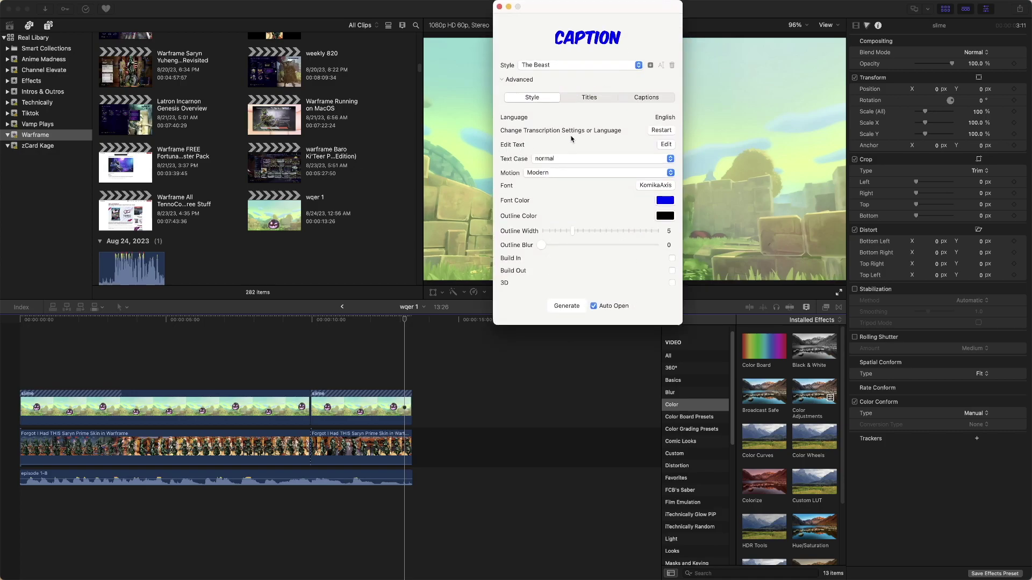
{"action": "left_click", "coordinate": [664, 200]}
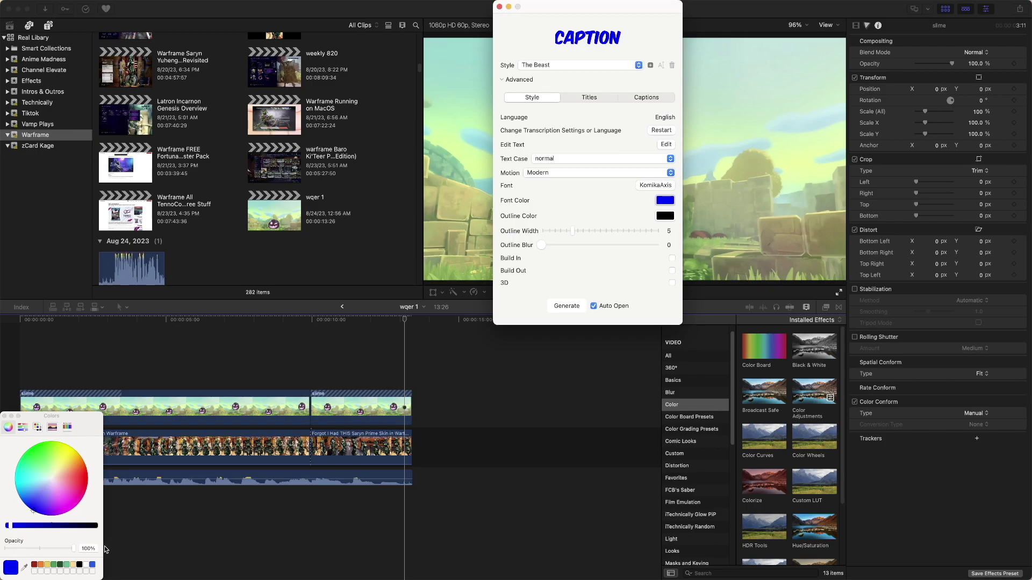
{"action": "left_click", "coordinate": [86, 564]}
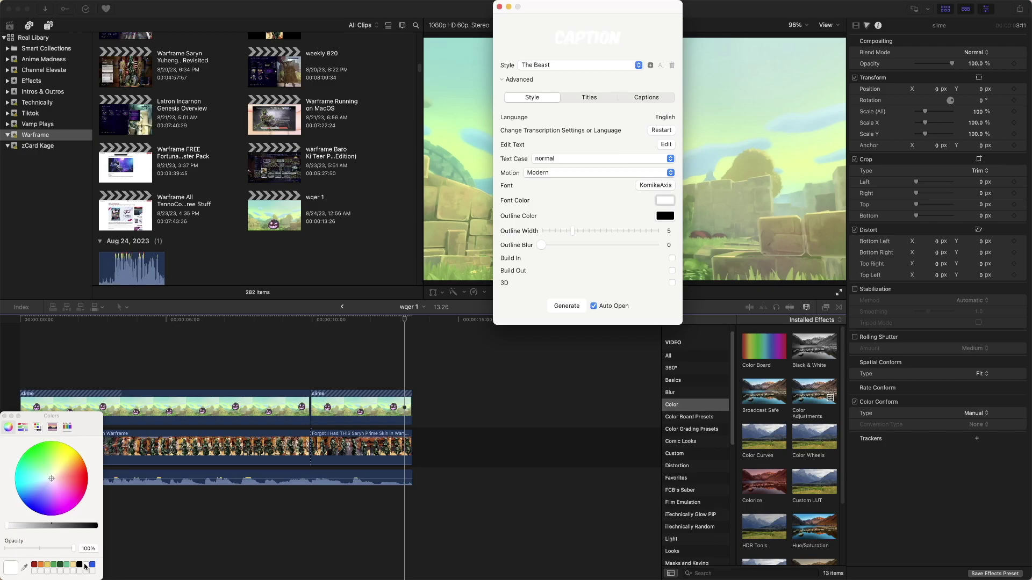
{"action": "left_click", "coordinate": [5, 417]}
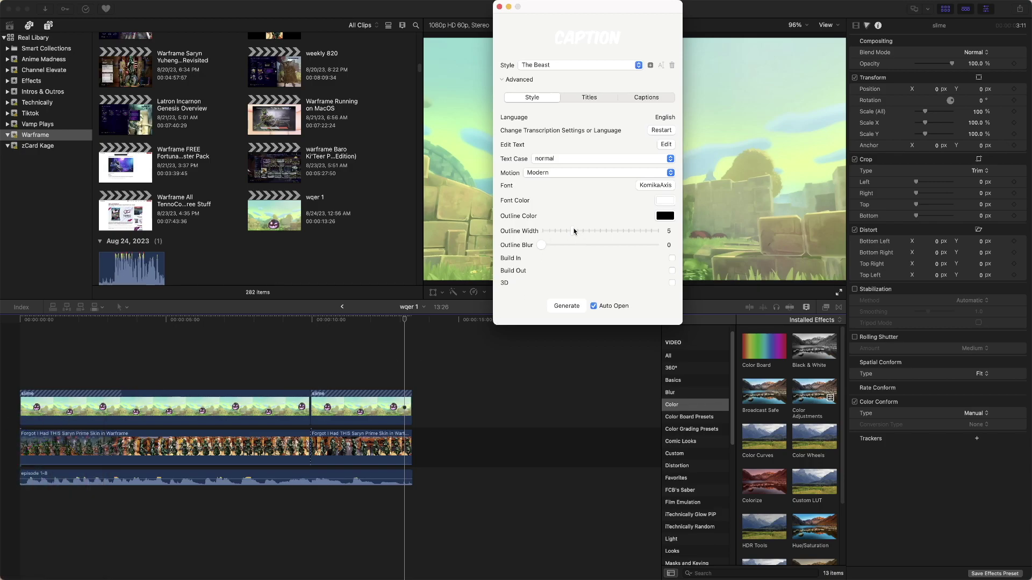
{"action": "left_click_drag", "start_coordinate": [573, 231], "coordinate": [610, 235]}
Disable caption generation, generate one-word titles, and choose Real Library as destination.
{"action": "left_click", "coordinate": [589, 98]}
{"action": "left_click", "coordinate": [640, 100]}
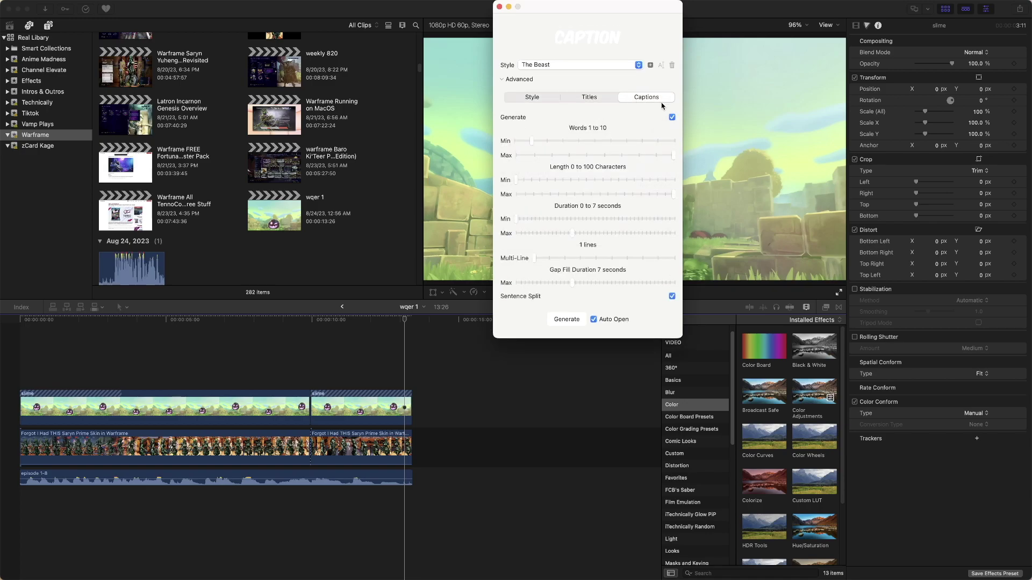
{"action": "left_click", "coordinate": [593, 99]}
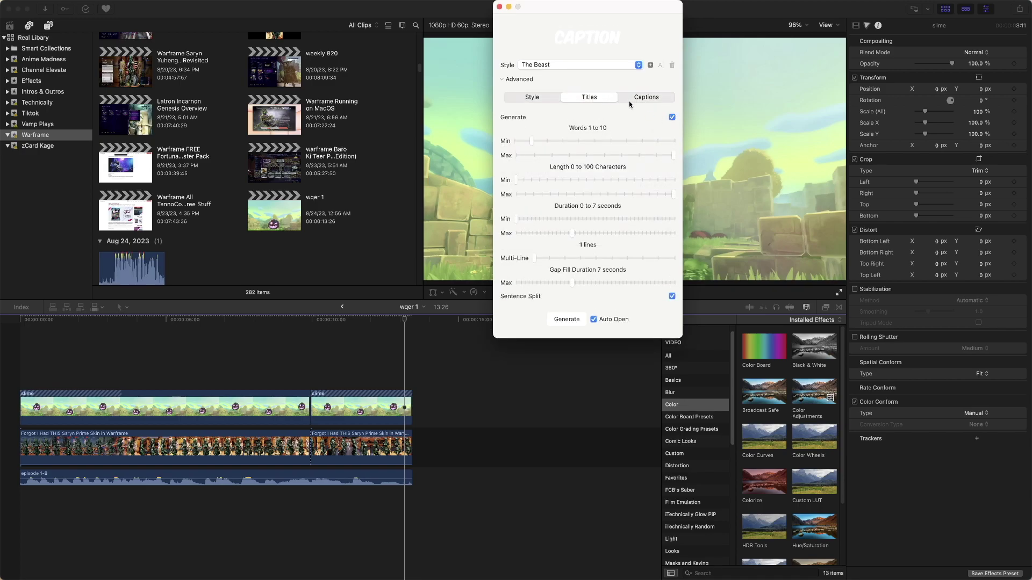
{"action": "left_click", "coordinate": [639, 97]}
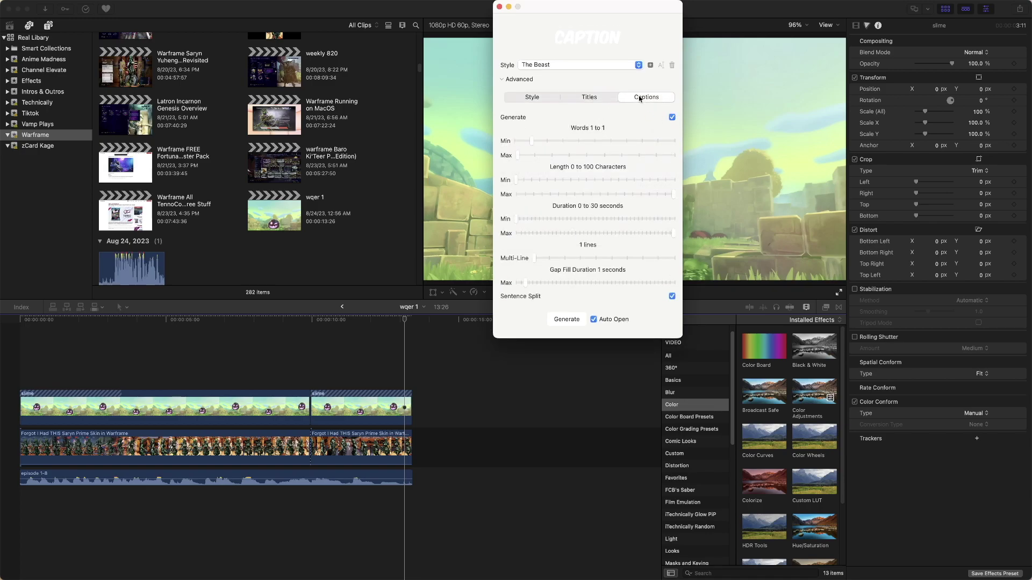
{"action": "left_click", "coordinate": [671, 117]}
{"action": "left_click", "coordinate": [591, 98]}
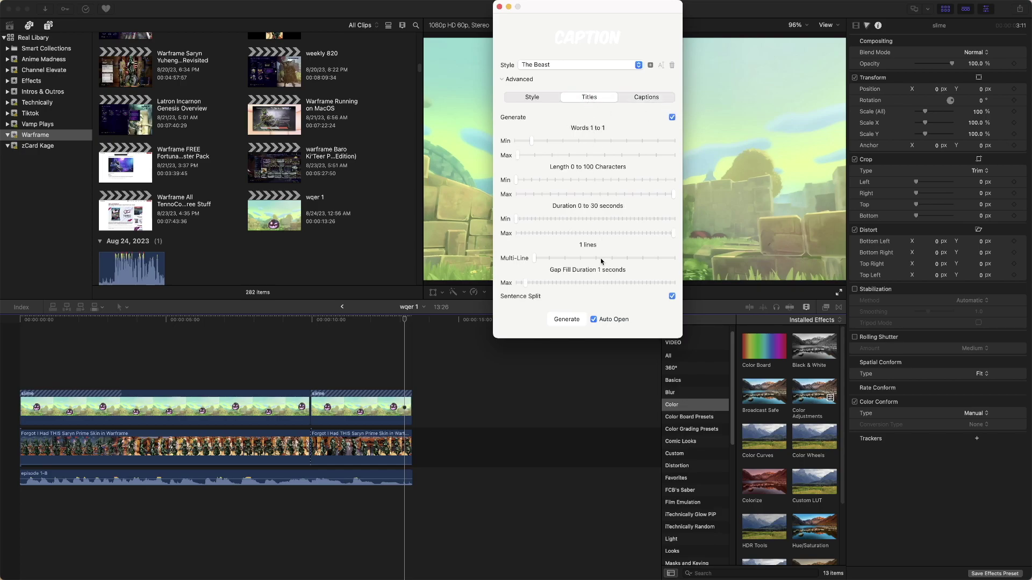
{"action": "left_click", "coordinate": [559, 321]}
{"action": "left_click", "coordinate": [420, 189]}
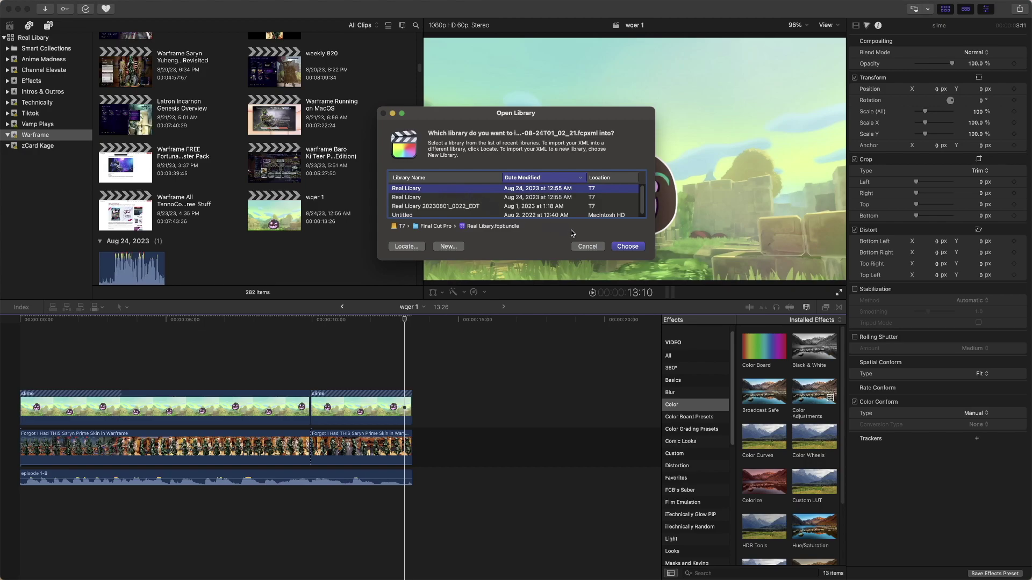
Import the titles into Real Library, select all caption titles, and open wqer 1.
{"action": "left_click", "coordinate": [624, 247]}
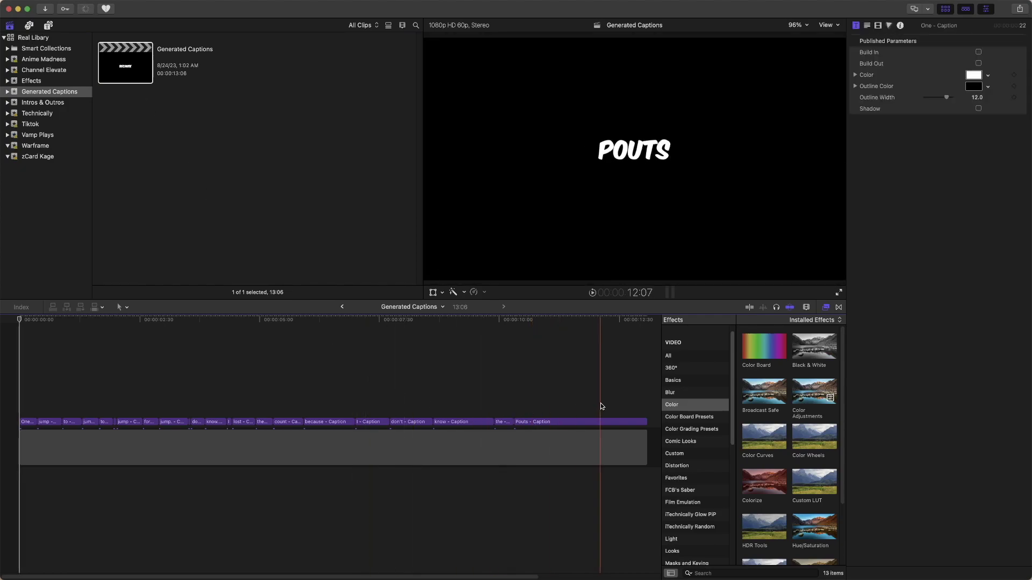
{"action": "left_click_drag", "start_coordinate": [627, 399], "coordinate": [19, 424]}
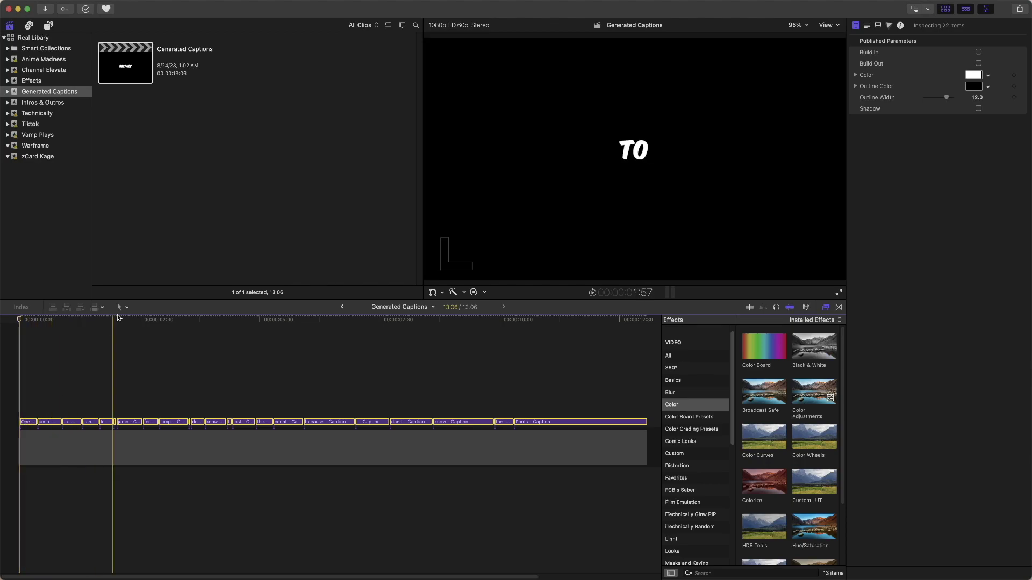
{"action": "left_click", "coordinate": [34, 146]}
{"action": "left_click", "coordinate": [286, 218]}
{"action": "double_click", "coordinate": [285, 218]}
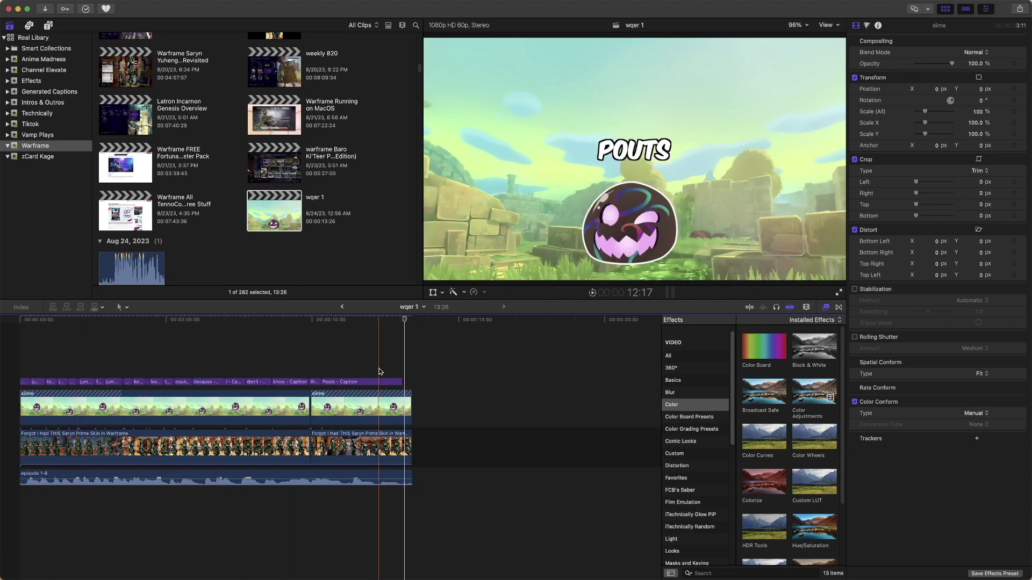
Select all 22 word titles and nudge them slightly later on the timeline.
{"action": "left_click_drag", "start_coordinate": [405, 373], "coordinate": [24, 384]}
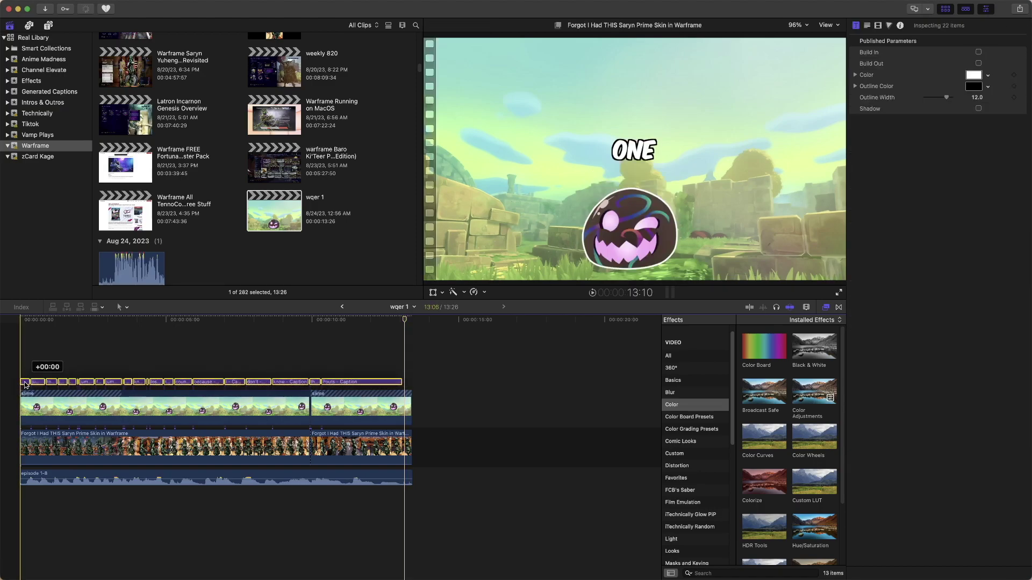
{"action": "left_click_drag", "start_coordinate": [26, 384], "coordinate": [33, 384]}
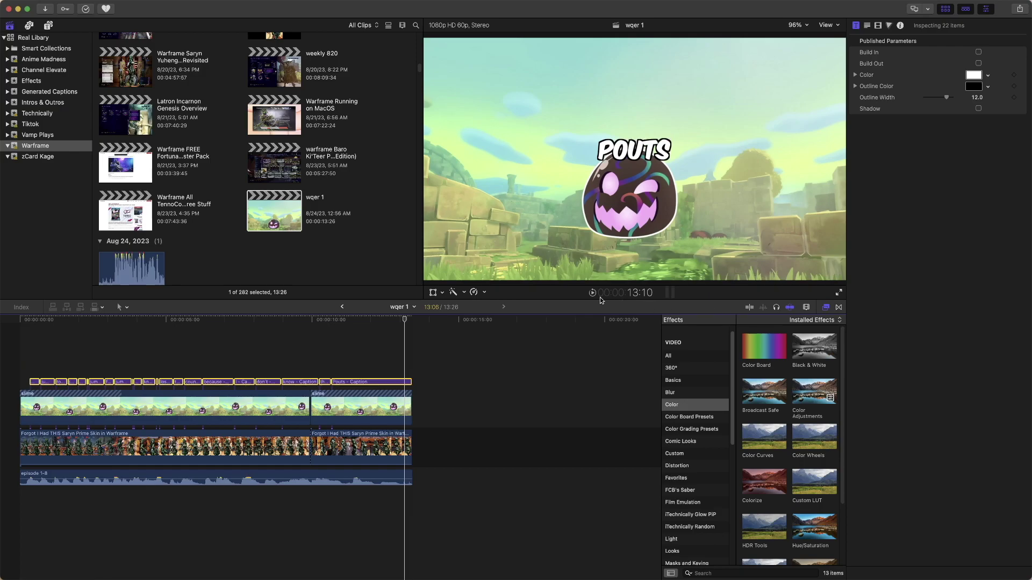
Correct the Pouts title to Pounce in the Text inspector, then select the know. title.
{"action": "key", "text": "super+z"}
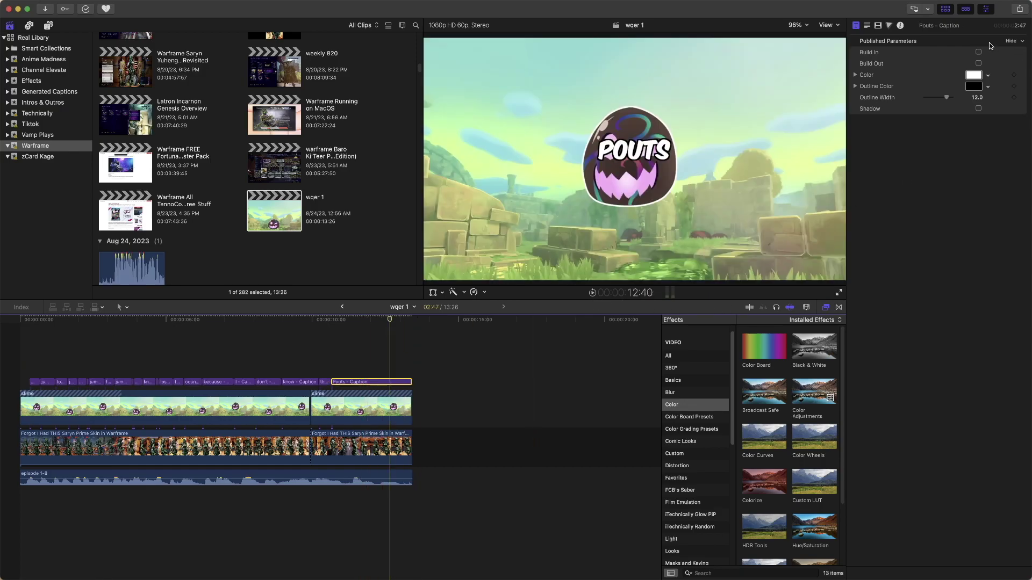
{"action": "left_click", "coordinate": [866, 27]}
{"action": "left_click", "coordinate": [873, 70]}
{"action": "left_click_drag", "start_coordinate": [873, 69], "coordinate": [861, 71]}
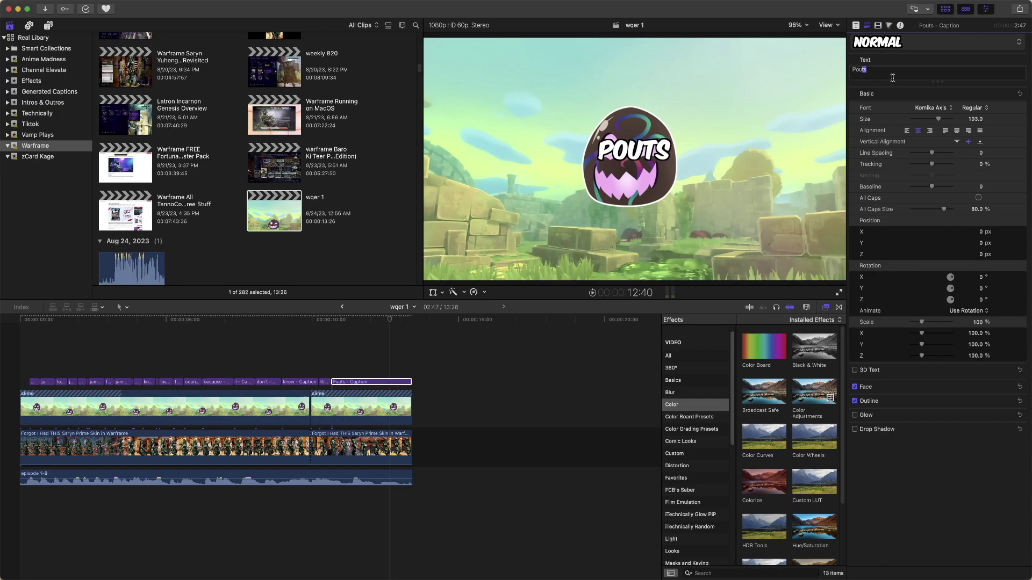
{"action": "type", "text": "nce"}
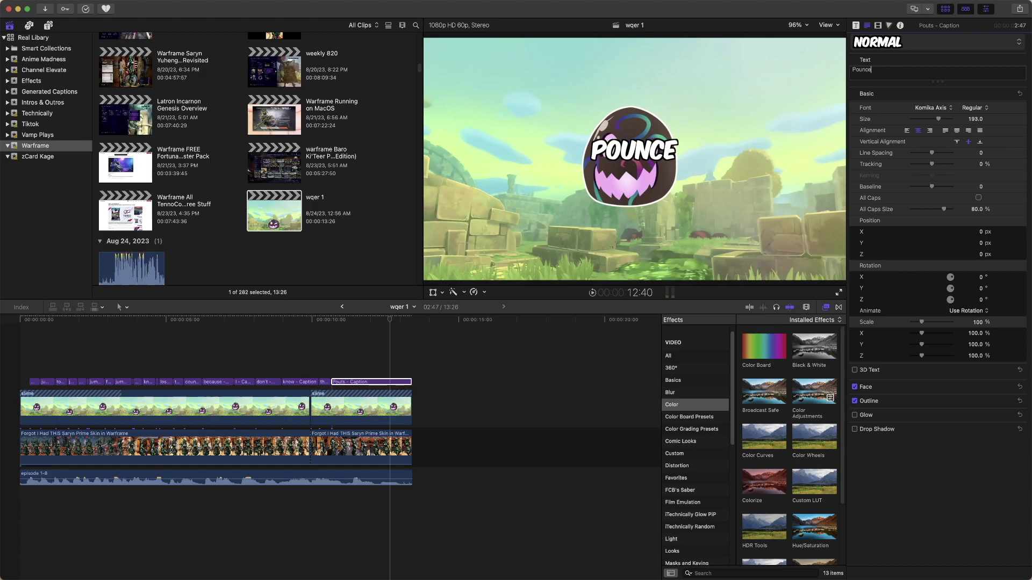
{"action": "left_click", "coordinate": [697, 259]}
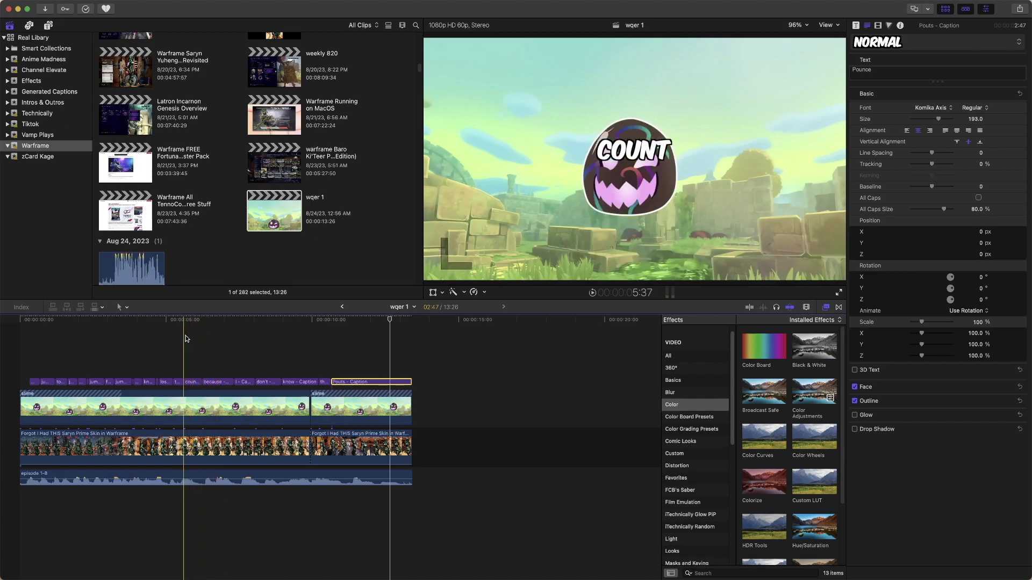
{"action": "left_click", "coordinate": [139, 336]}
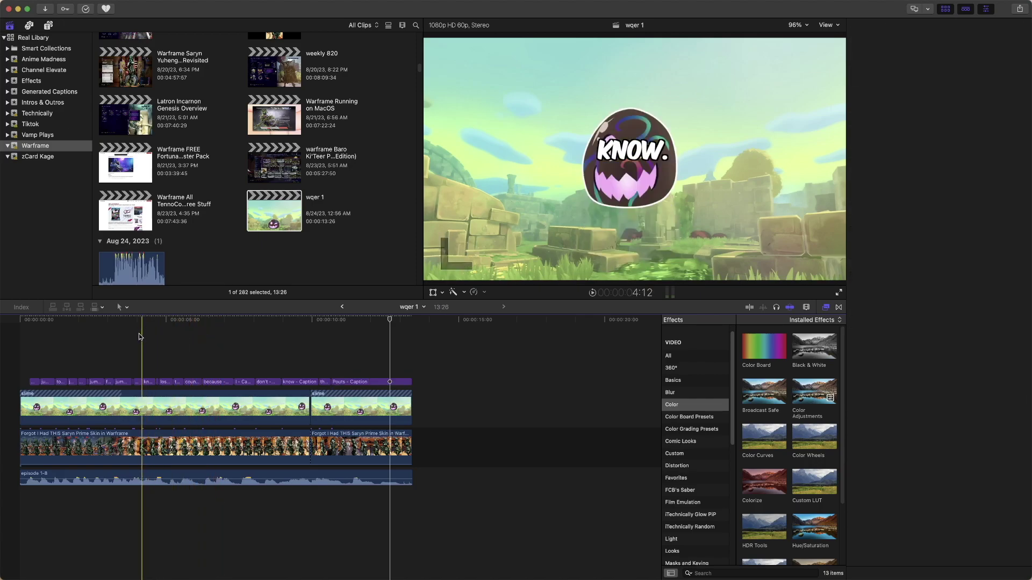
{"action": "left_click", "coordinate": [146, 383]}
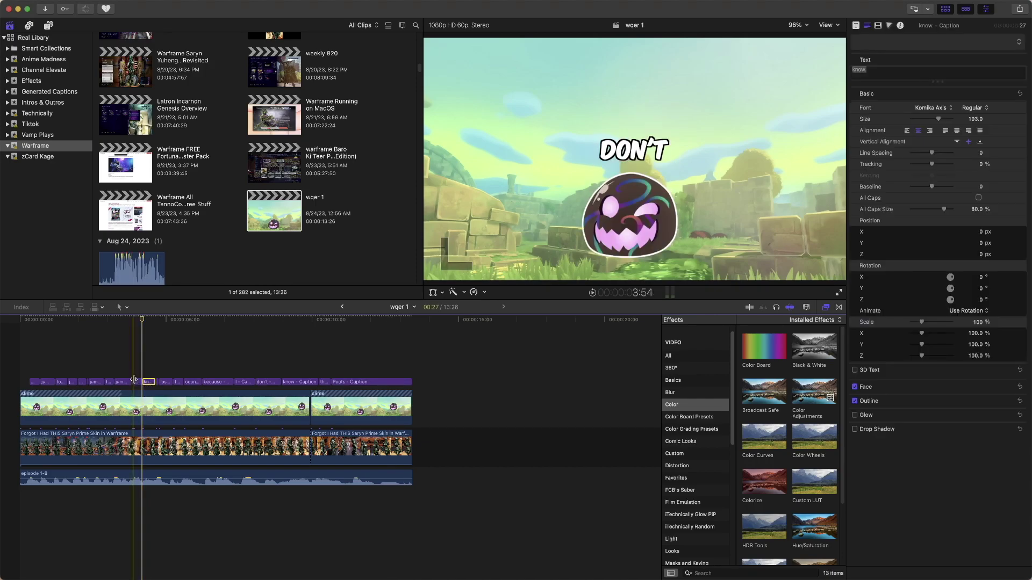
Delete the trailing period from the know. title.
{"action": "left_click", "coordinate": [904, 74]}
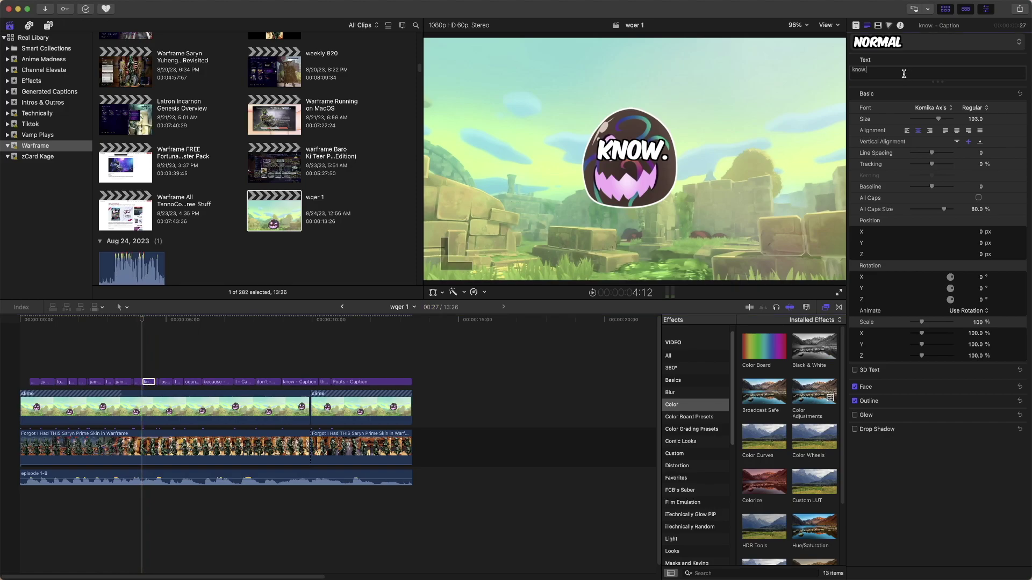
{"action": "key", "text": "BackSpace"}
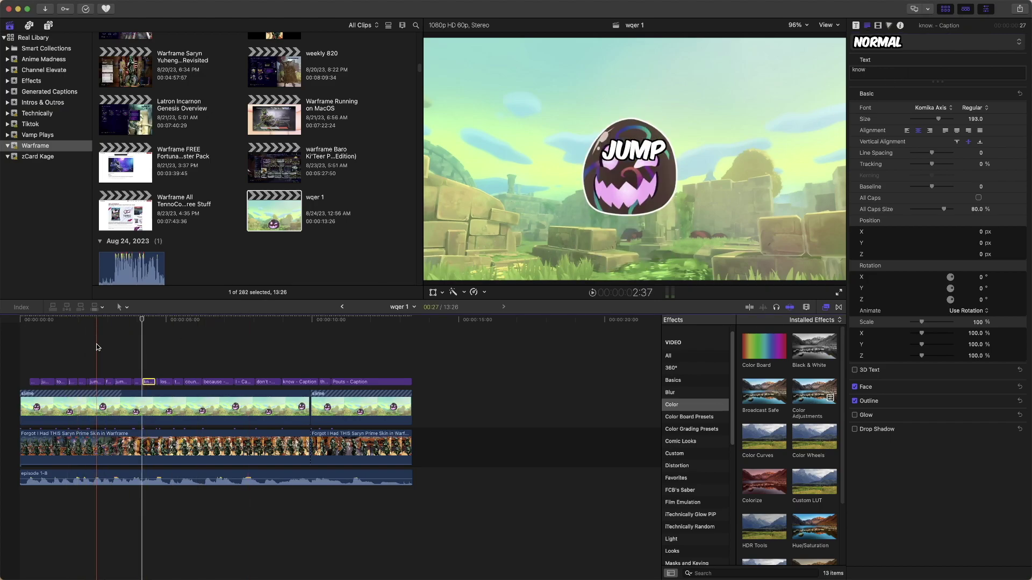
{"action": "left_click", "coordinate": [53, 343]}
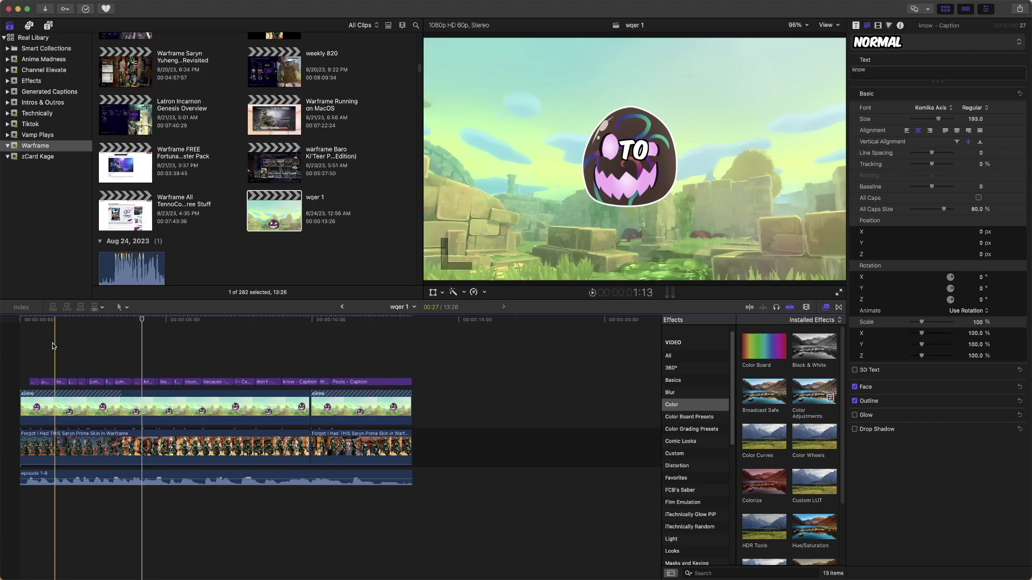
{"action": "left_click", "coordinate": [47, 382]}
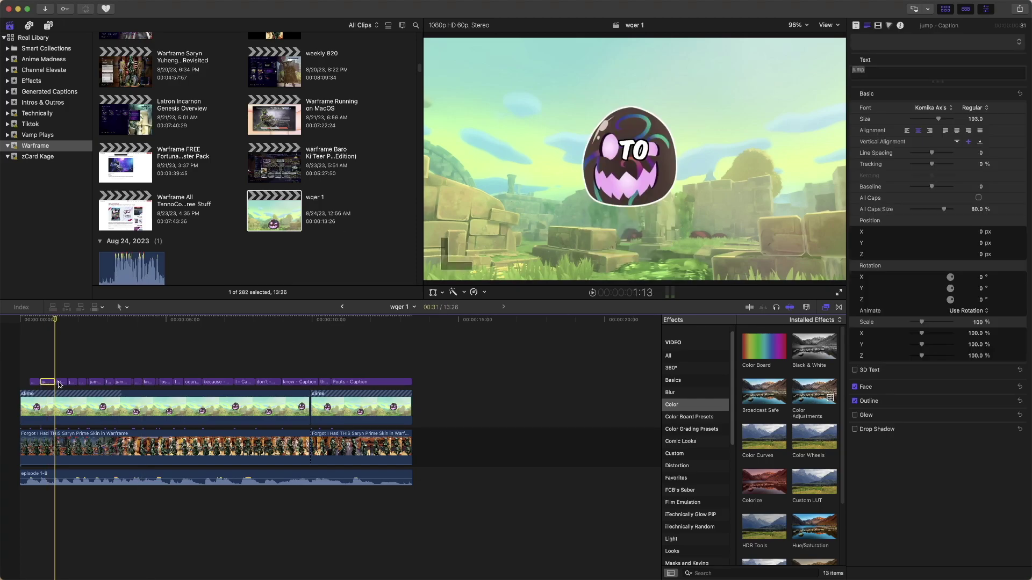
Retype the to title as two, then select all the caption titles.
{"action": "left_click", "coordinate": [60, 382]}
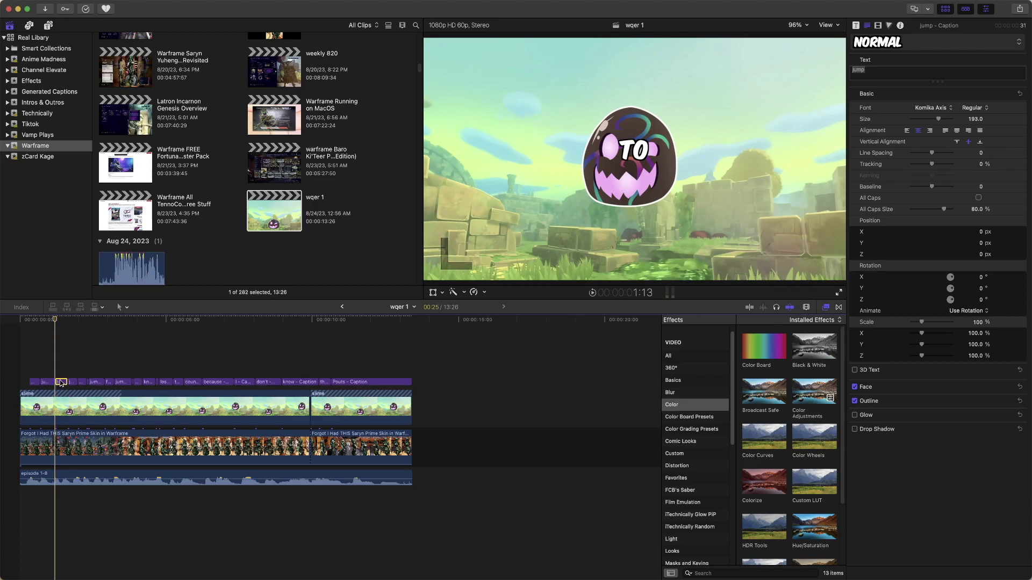
{"action": "left_click", "coordinate": [863, 70]}
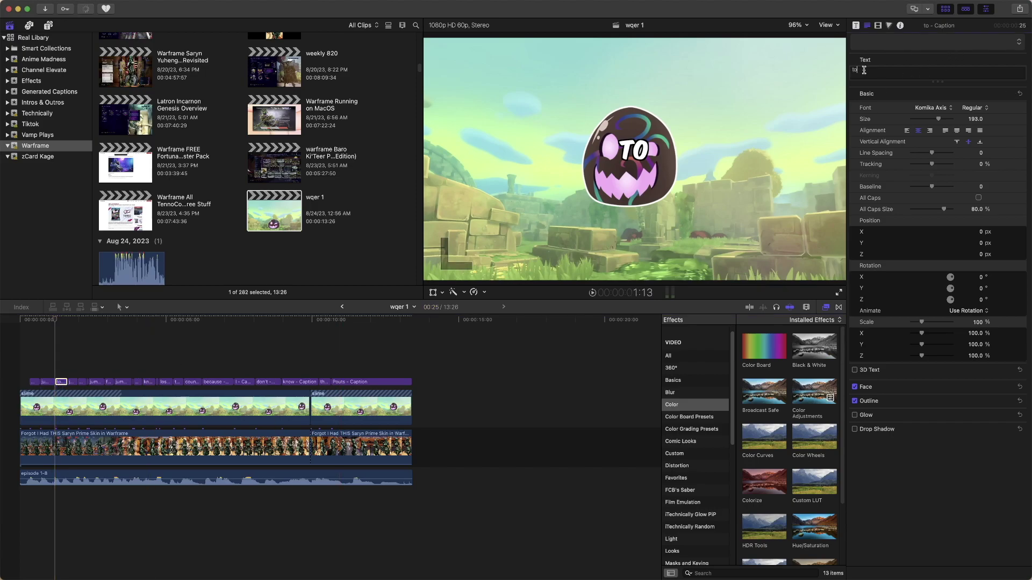
{"action": "key", "text": "BackSpace"}
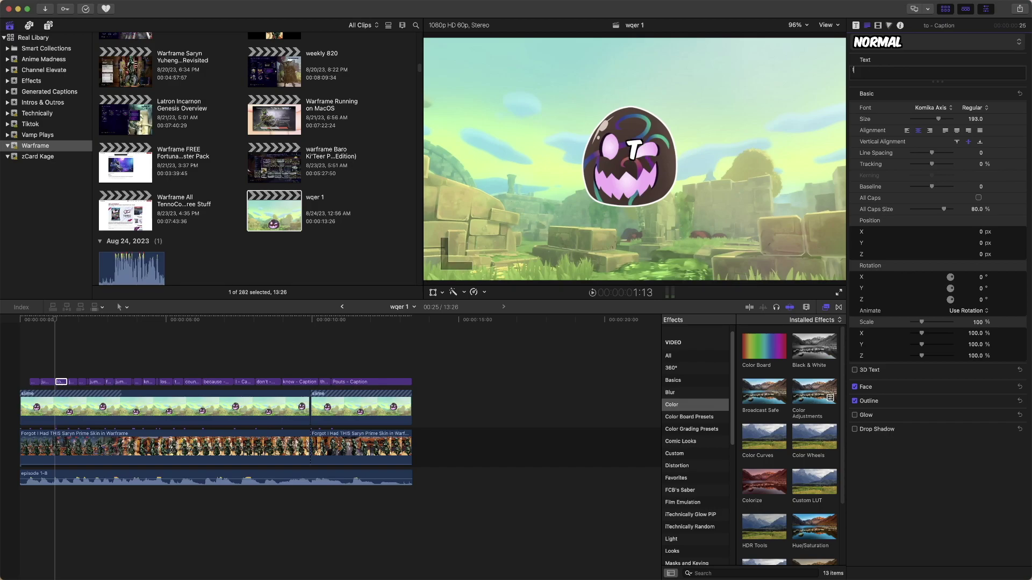
{"action": "type", "text": "wo"}
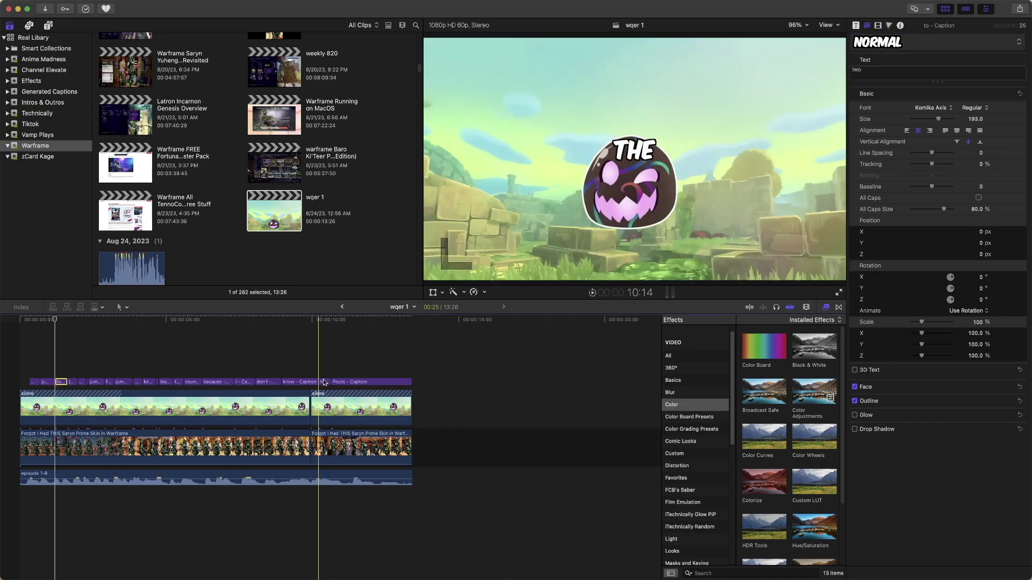
{"action": "left_click_drag", "start_coordinate": [417, 378], "coordinate": [30, 382]}
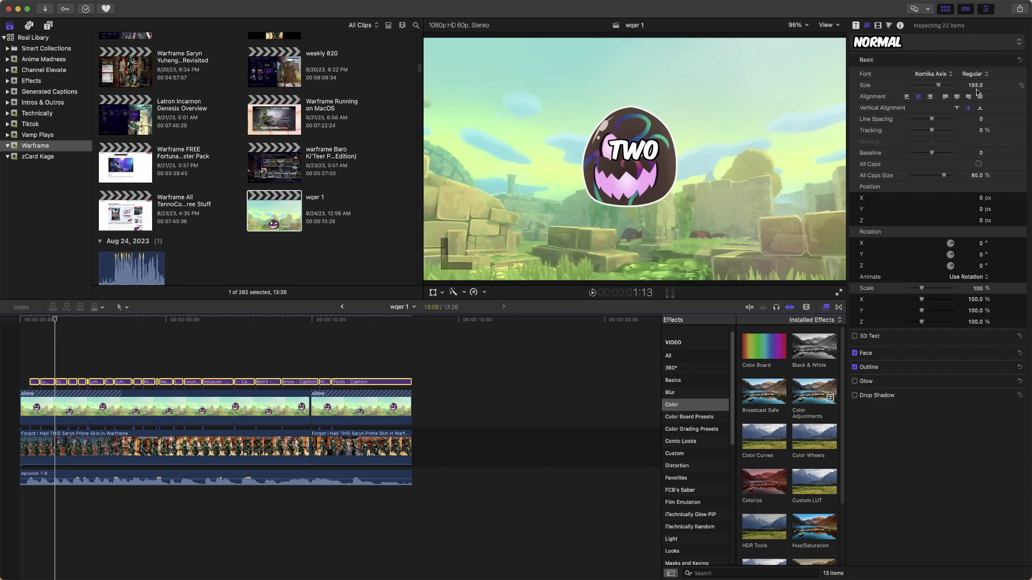
Set Transform Position Y to 341.1 px for all 22 caption titles, then play ahead to check.
{"action": "left_click", "coordinate": [878, 26]}
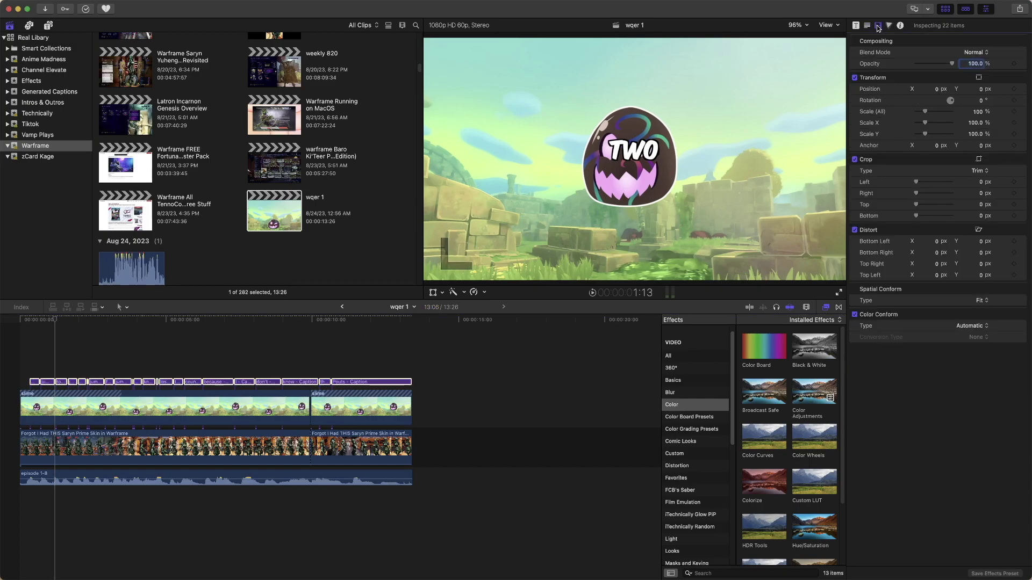
{"action": "mouse_move", "coordinate": [978, 92]}
{"action": "left_mouse_down"}
{"action": "mouse_move", "coordinate": [978, 180]}
{"action": "mouse_move", "coordinate": [978, 70]}
{"action": "mouse_move", "coordinate": [981, 89]}
{"action": "left_mouse_up"}
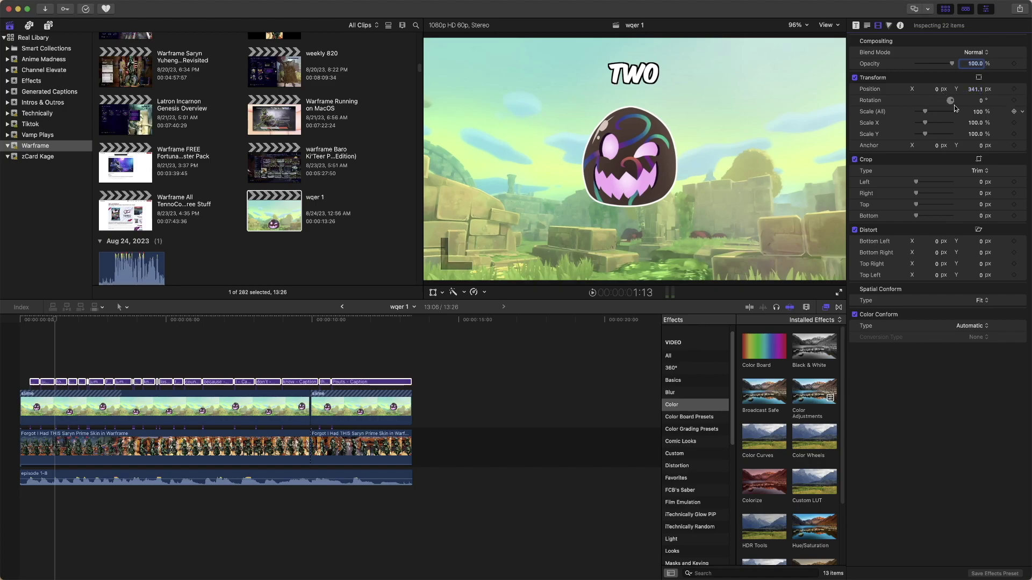
{"action": "left_click", "coordinate": [53, 347]}
{"action": "key", "text": "space"}
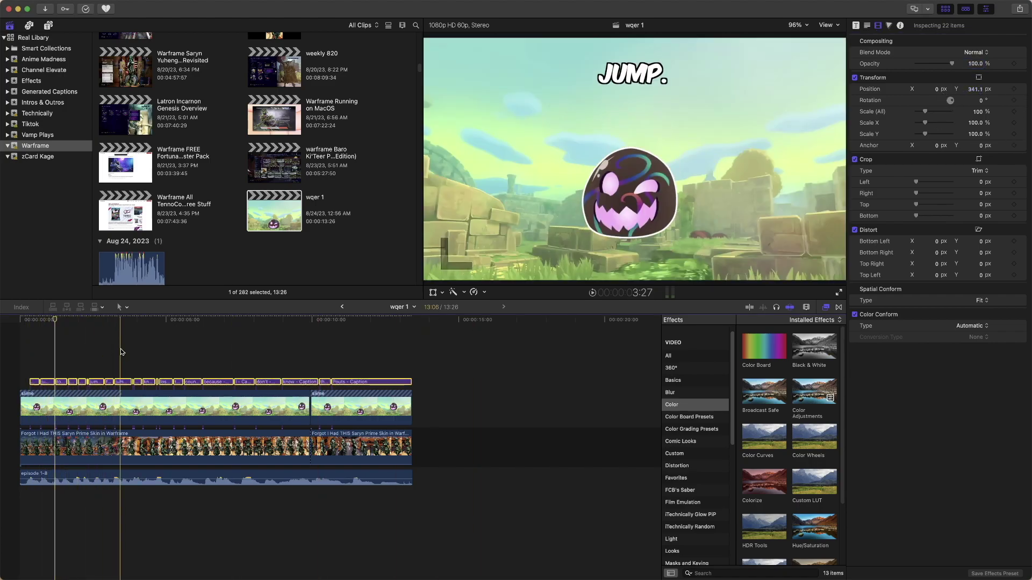
Delete the trailing period in the jump. caption's text so it reads JUMP.
{"action": "left_click", "coordinate": [122, 382]}
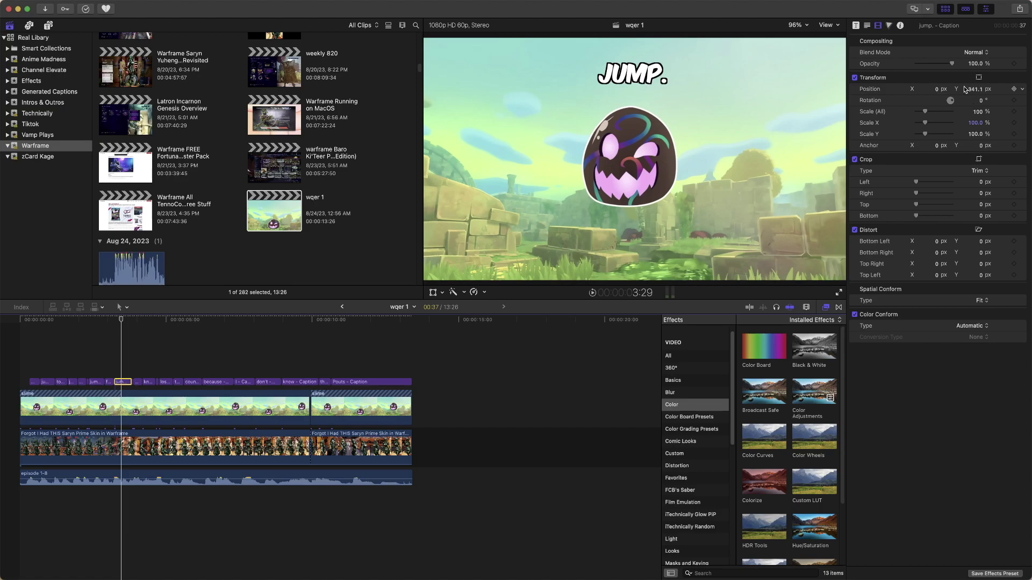
{"action": "left_click", "coordinate": [868, 27]}
{"action": "left_click", "coordinate": [889, 70]}
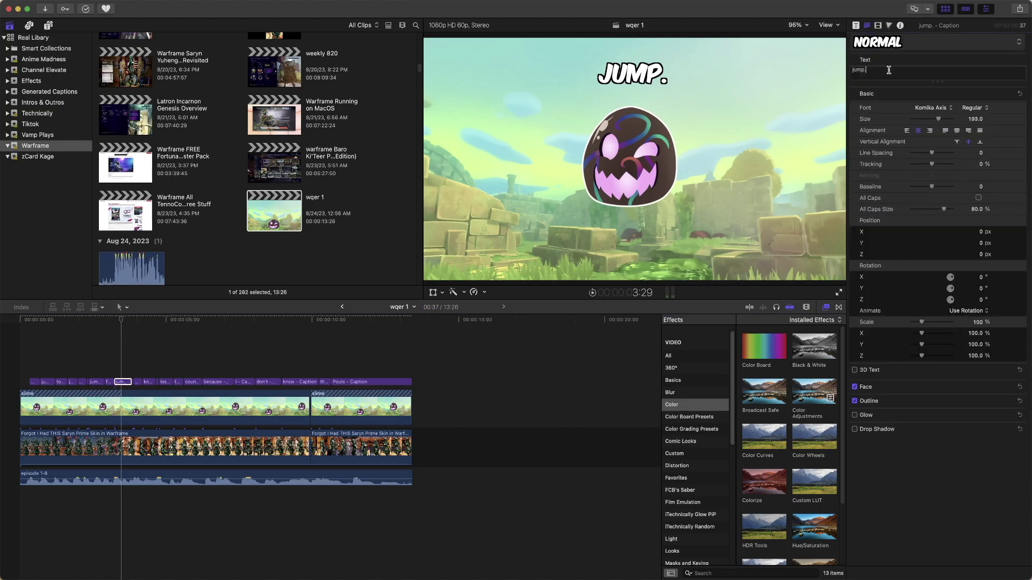
{"action": "key", "text": "BackSpace"}
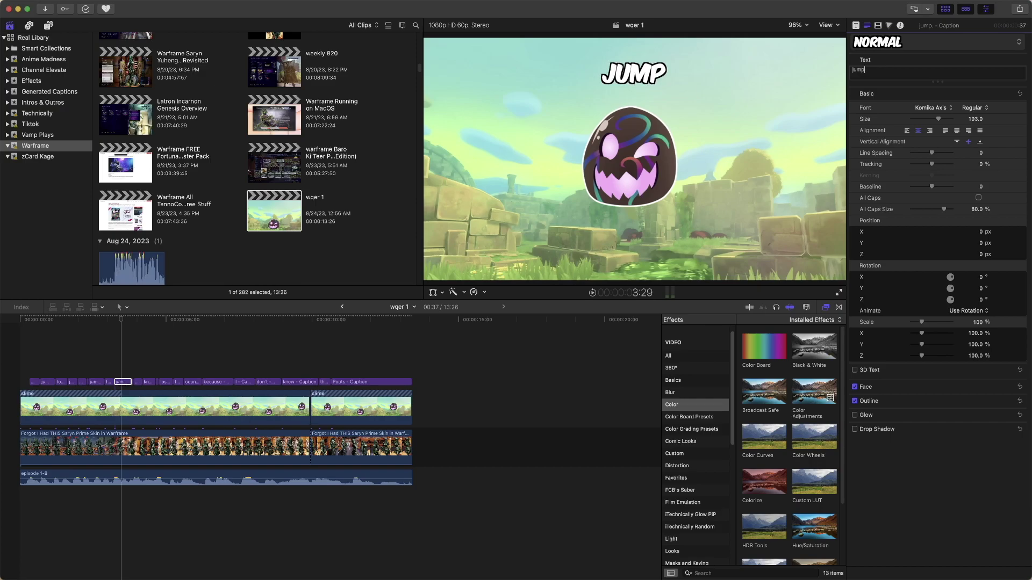